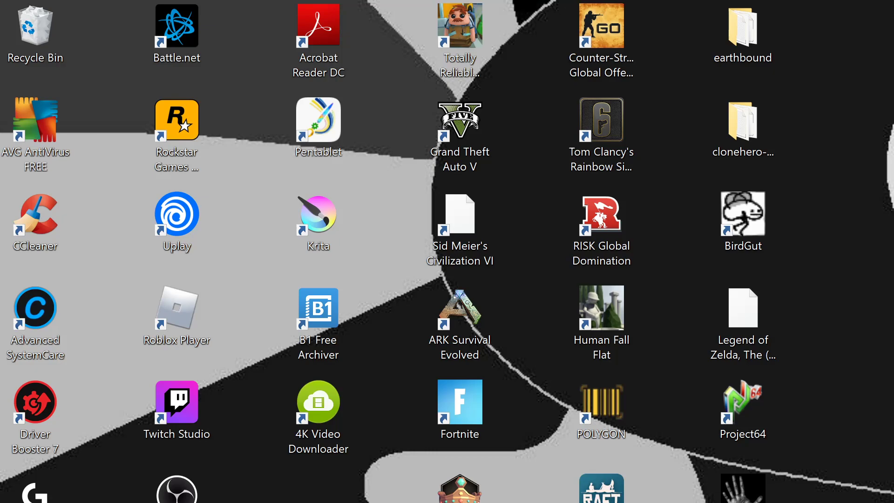
# Open the Start menu's list of installed apps with the Windows key.
pyautogui.press('super')
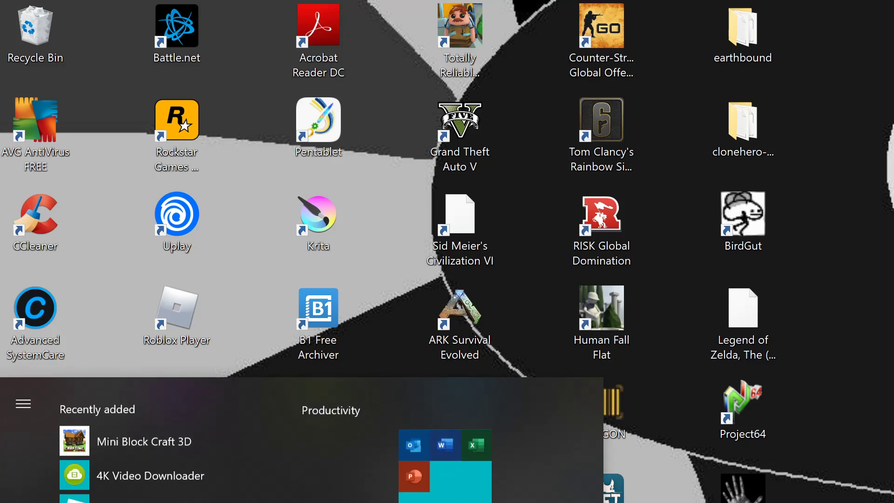
pyautogui.scroll(-5, 140, 440)
pyautogui.scroll(-5, 140, 440)
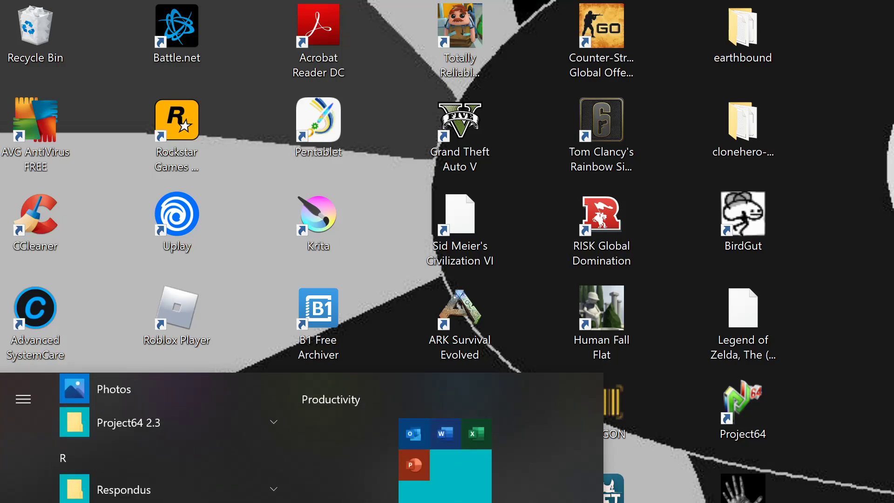
pyautogui.scroll(-5, 140, 440)
pyautogui.scroll(-2, 140, 440)
pyautogui.scroll(5, 140, 439)
pyautogui.scroll(3, 140, 439)
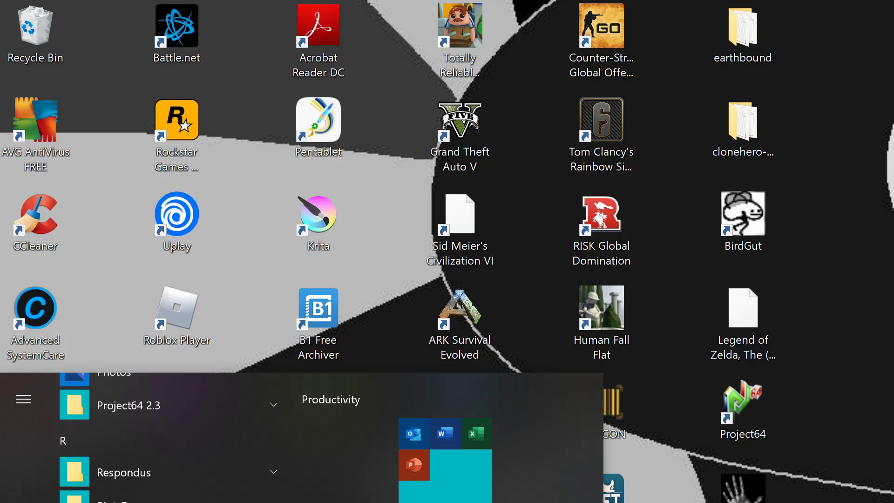
pyautogui.scroll(2, 139, 440)
pyautogui.scroll(4, 140, 440)
pyautogui.scroll(2, 139, 440)
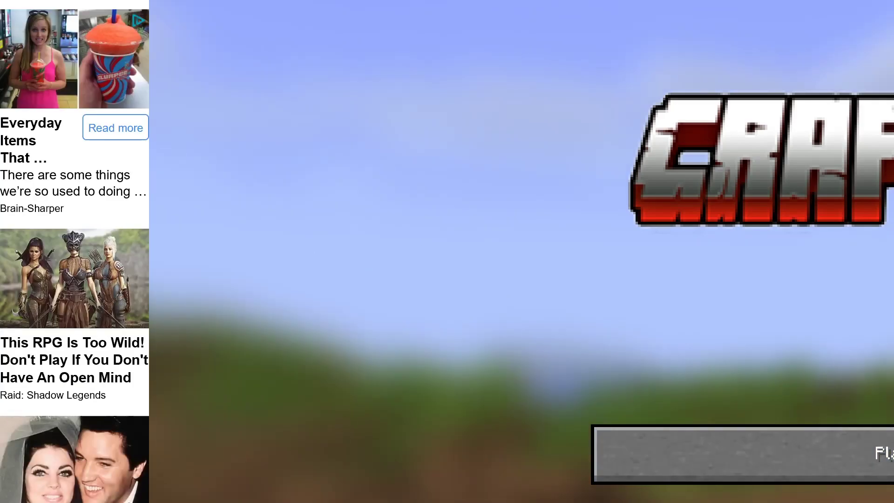
# Start the game to load a world on a sandy plain beside terraced grass hills.
pyautogui.click(798, 461)
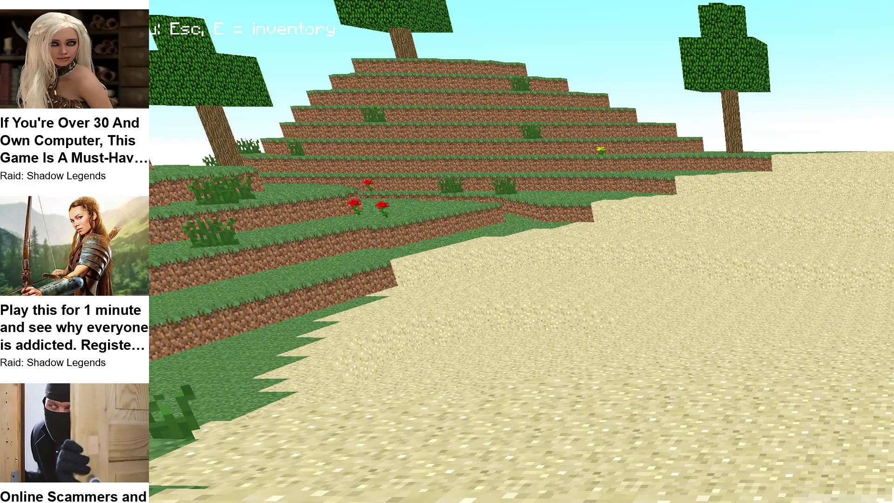
pyautogui.press('Escape')
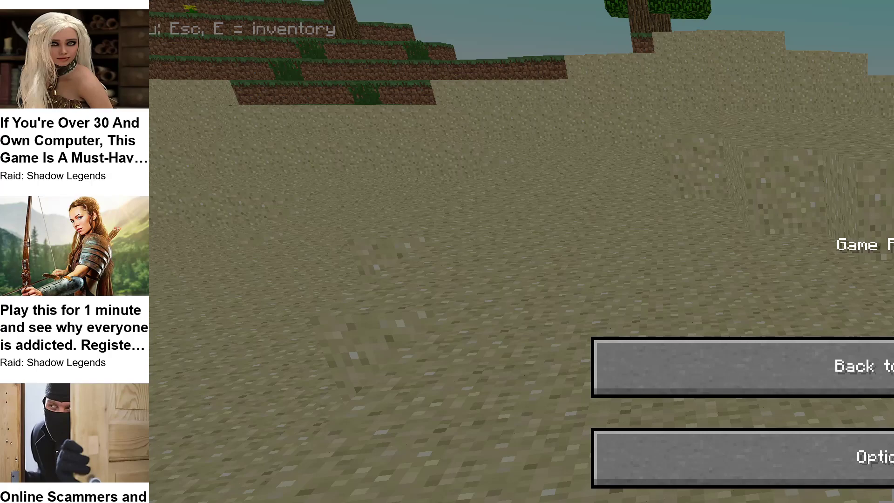
pyautogui.click(742, 458)
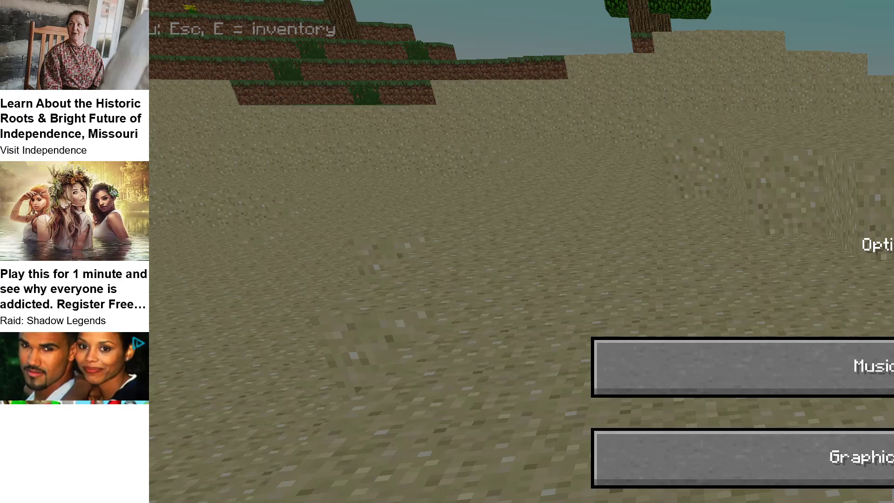
pyautogui.press('Escape')
# Walk between the brick walls out onto the open sand.
pyautogui.press('w')
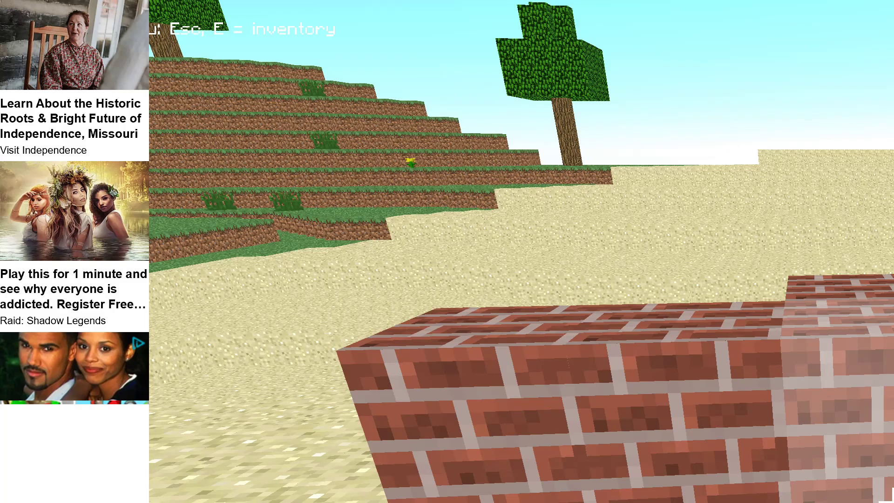
pyautogui.press('w')
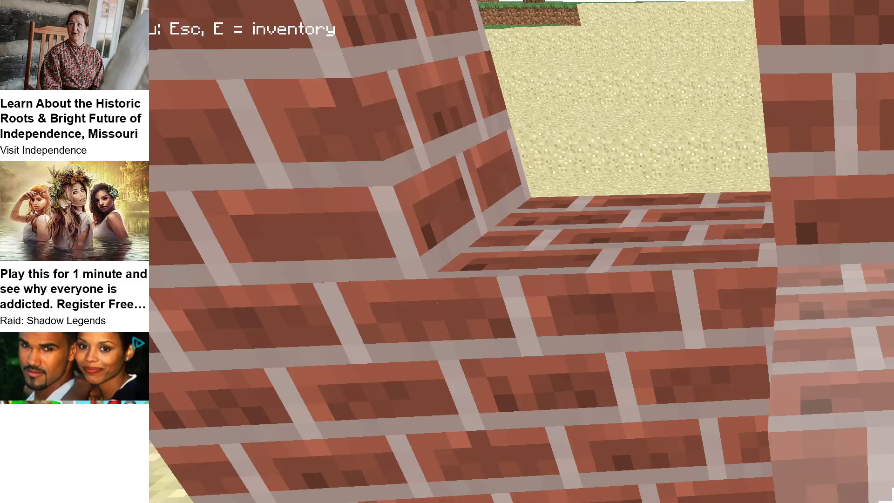